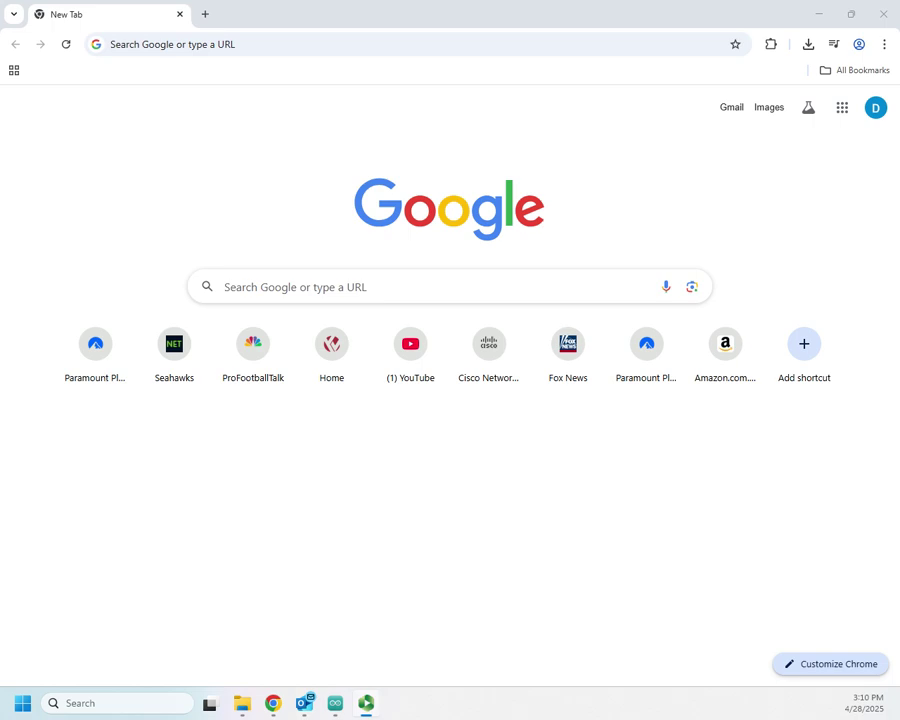
Search Google for 'download arduino ide' and open the Software | Arduino page.
{"action": "left_click", "coordinate": [297, 36]}
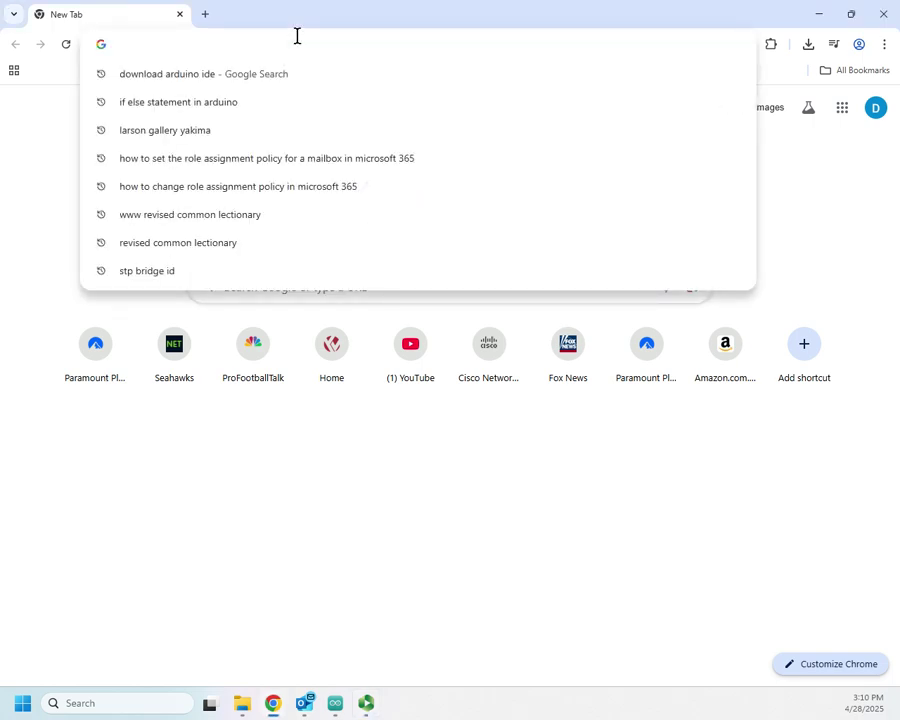
{"action": "type", "text": "download"}
{"action": "key", "text": "Return"}
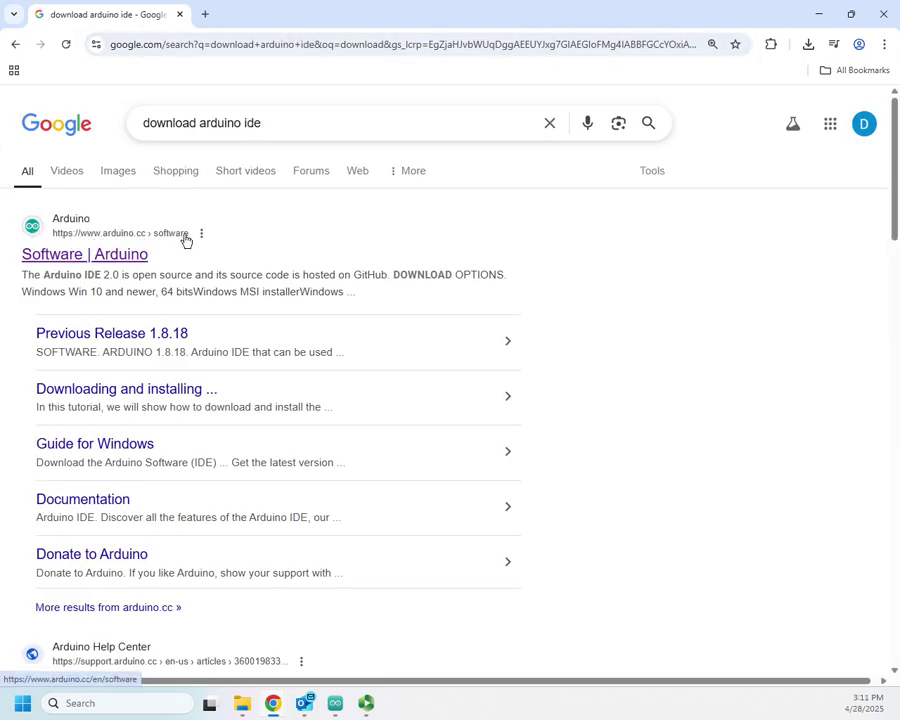
{"action": "left_click", "coordinate": [117, 260]}
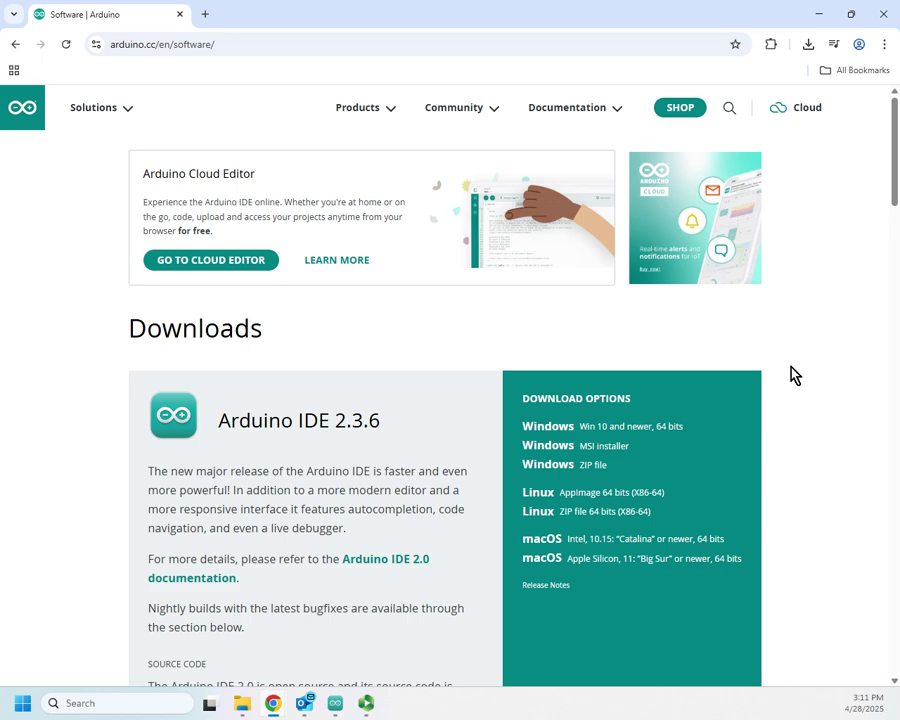
Download the Windows 10 and newer 64-bit installer, skipping the donation and newsletter signup.
{"action": "left_click", "coordinate": [552, 428]}
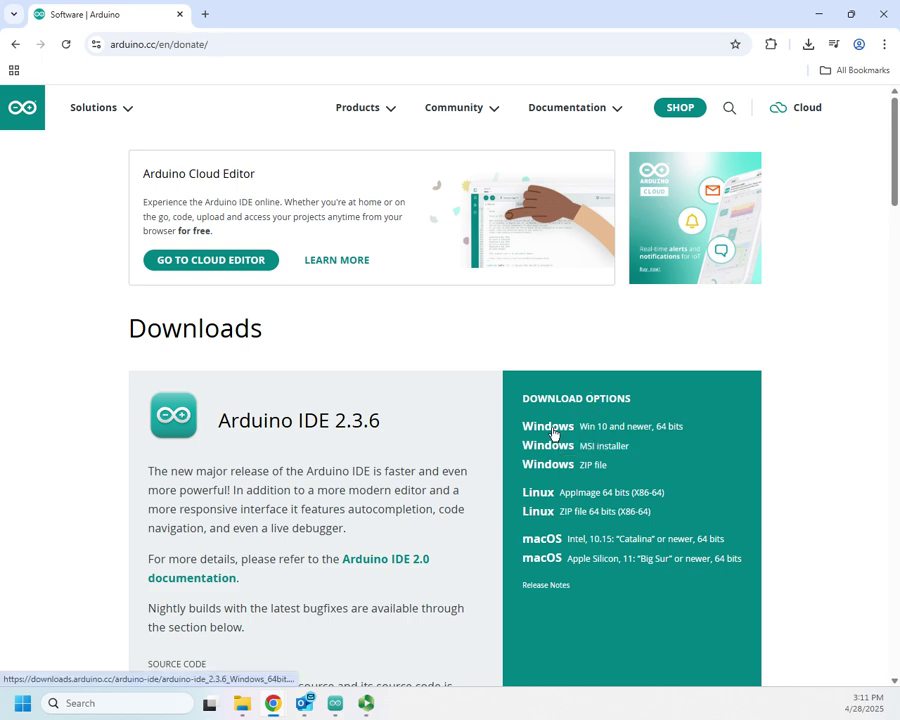
{"action": "left_click", "coordinate": [447, 433]}
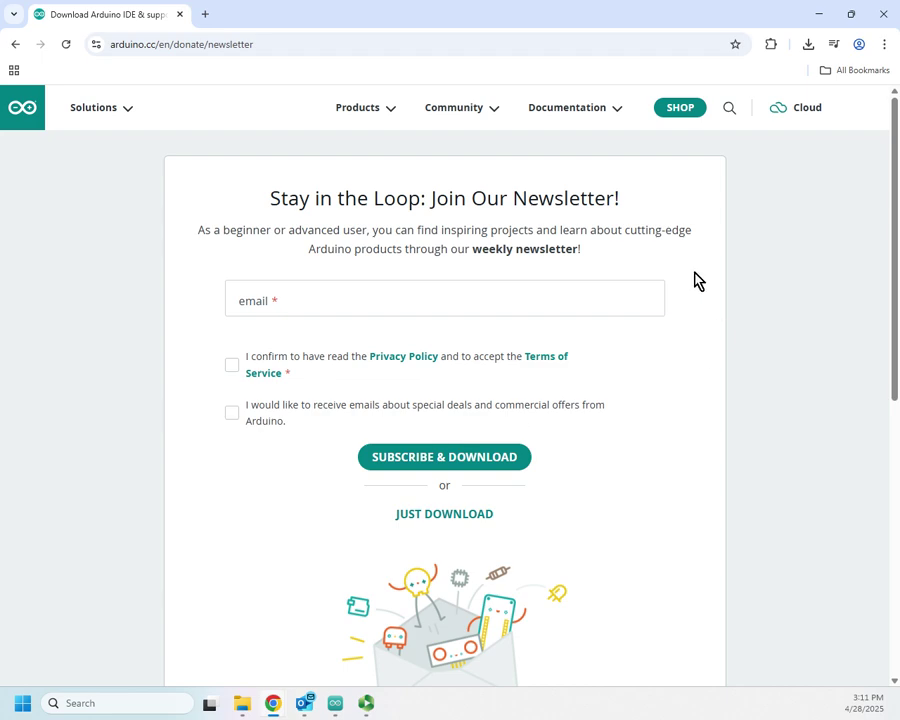
{"action": "left_click", "coordinate": [446, 518]}
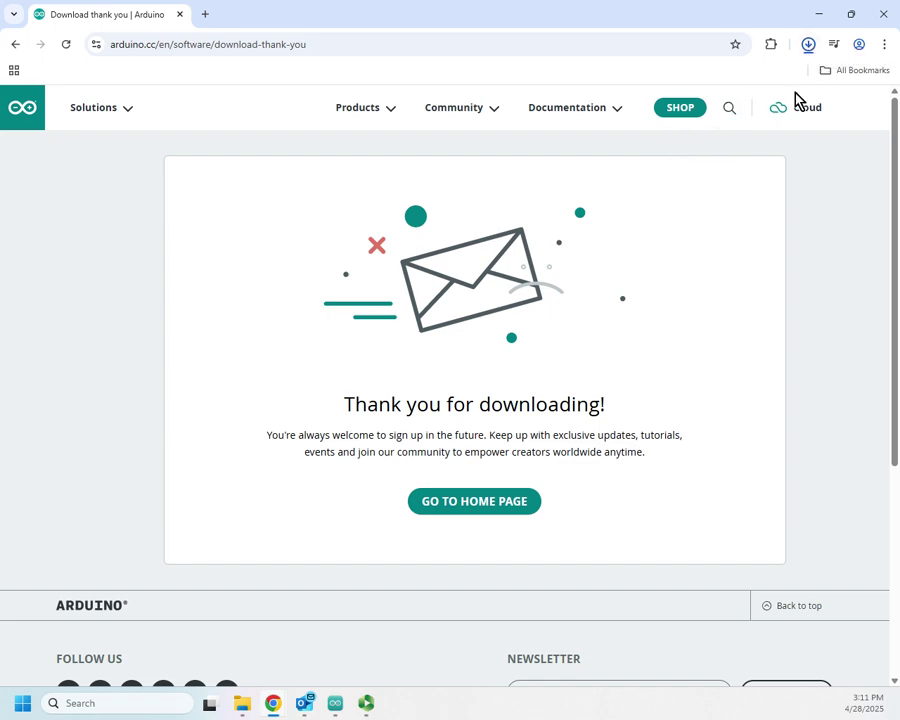
Open the finished arduino-ide_2.3.6_Windows_64bit.exe from Chrome's downloads list to run setup.
{"action": "left_click", "coordinate": [808, 46]}
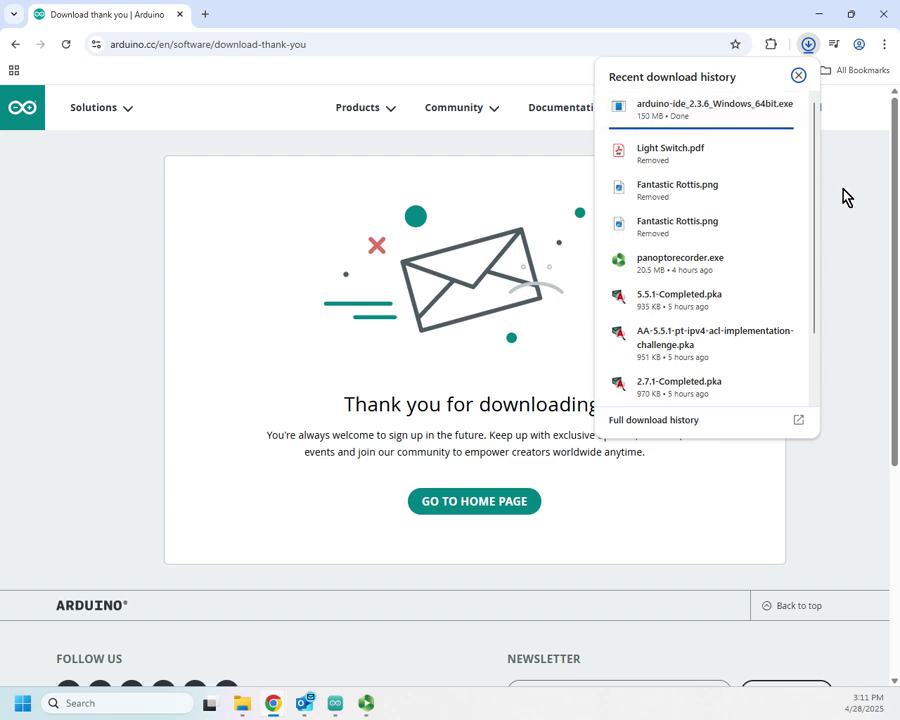
{"action": "left_click", "coordinate": [850, 253]}
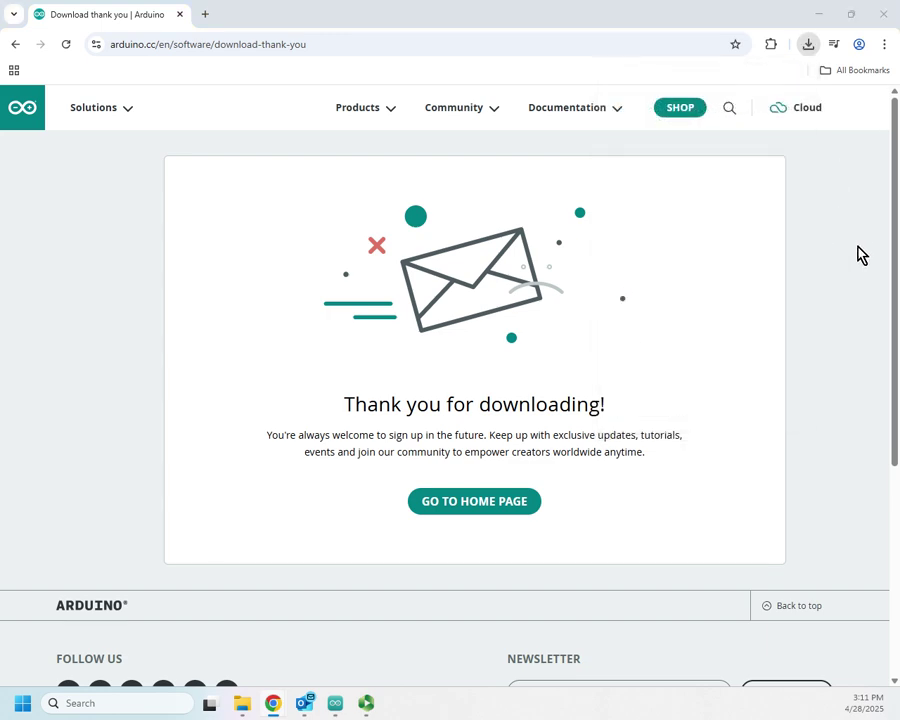
{"action": "left_click", "coordinate": [808, 44]}
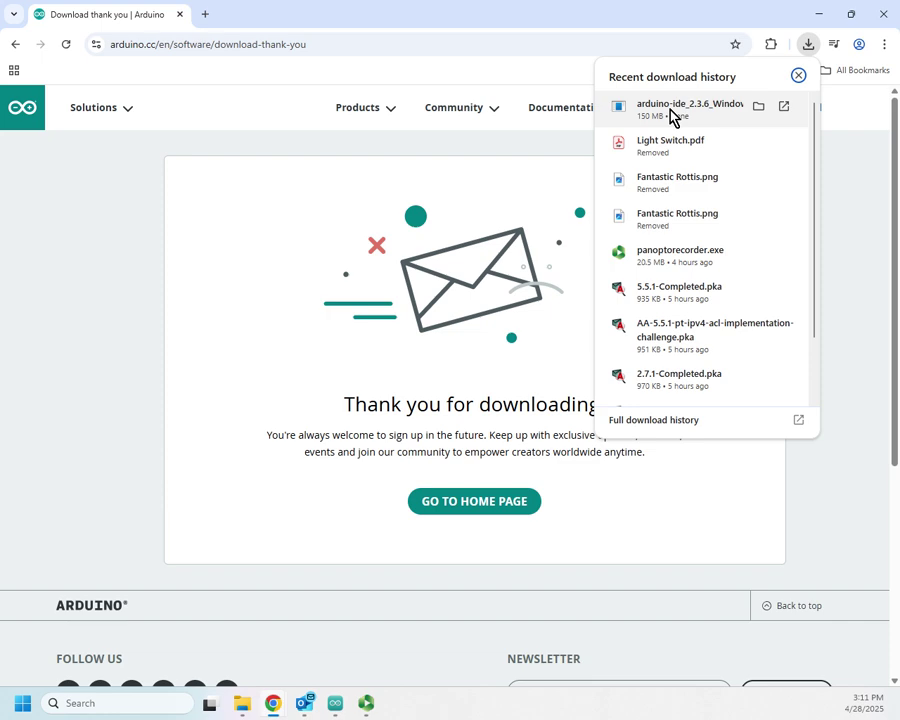
{"action": "left_click", "coordinate": [785, 108]}
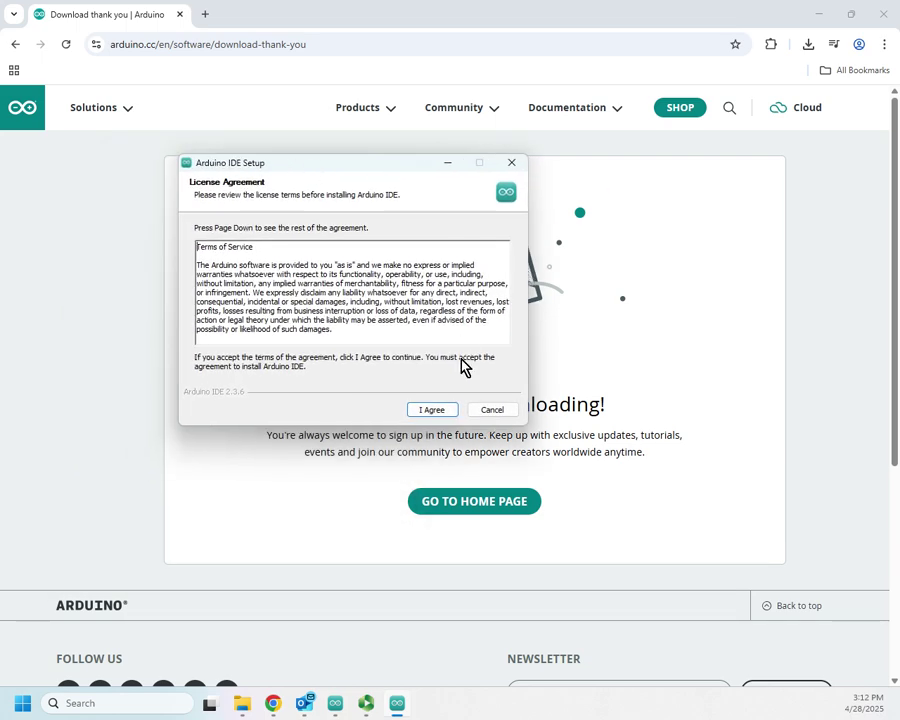
Accept the license and install Arduino IDE for all users into C:\Program Files\Arduino IDE.
{"action": "left_click", "coordinate": [432, 410]}
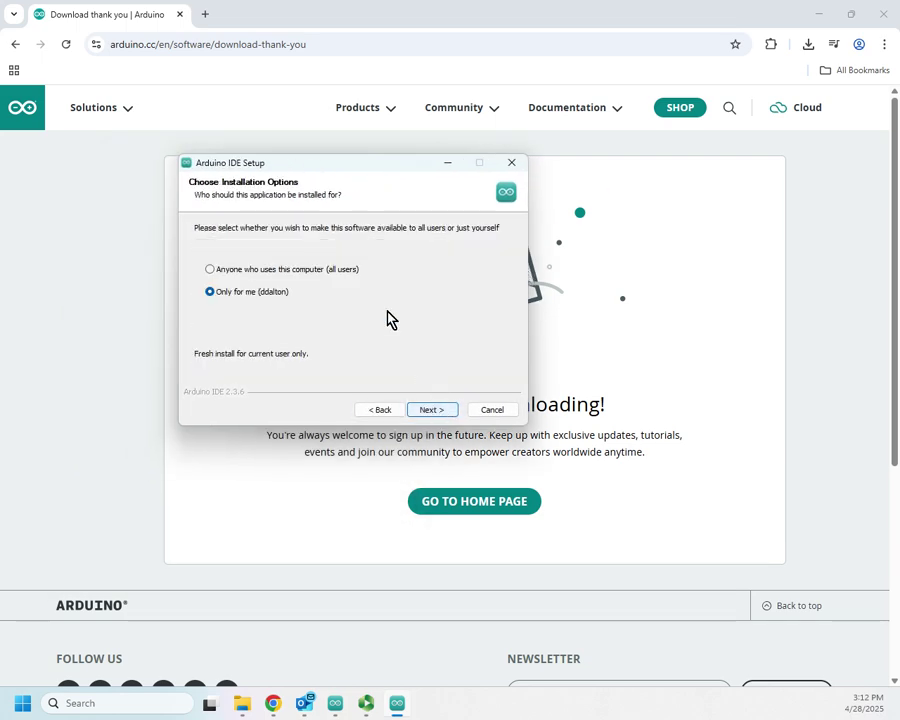
{"action": "left_click", "coordinate": [332, 276]}
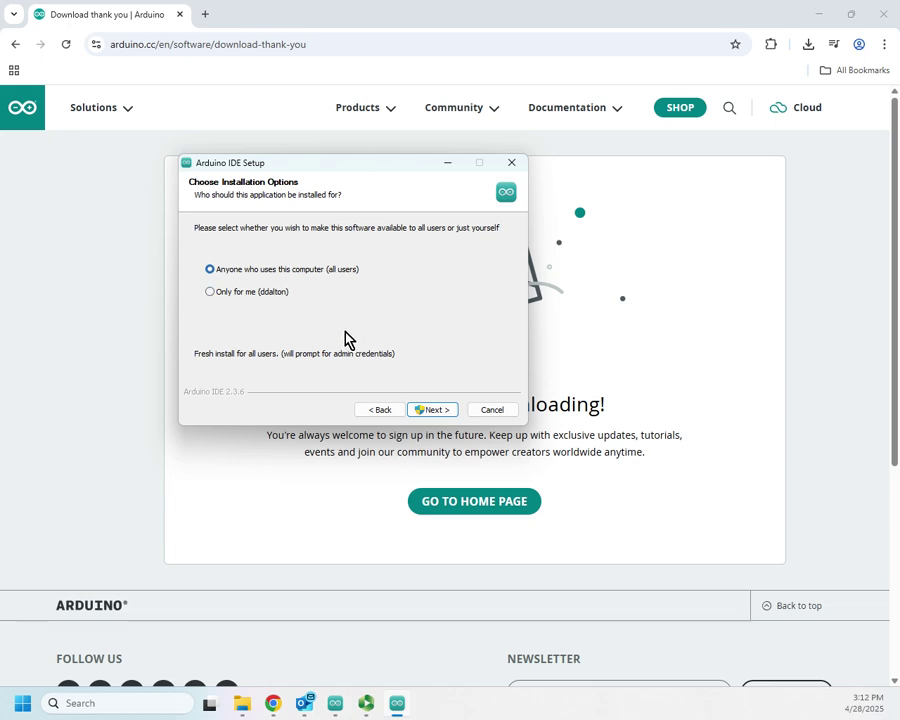
{"action": "left_click", "coordinate": [432, 410]}
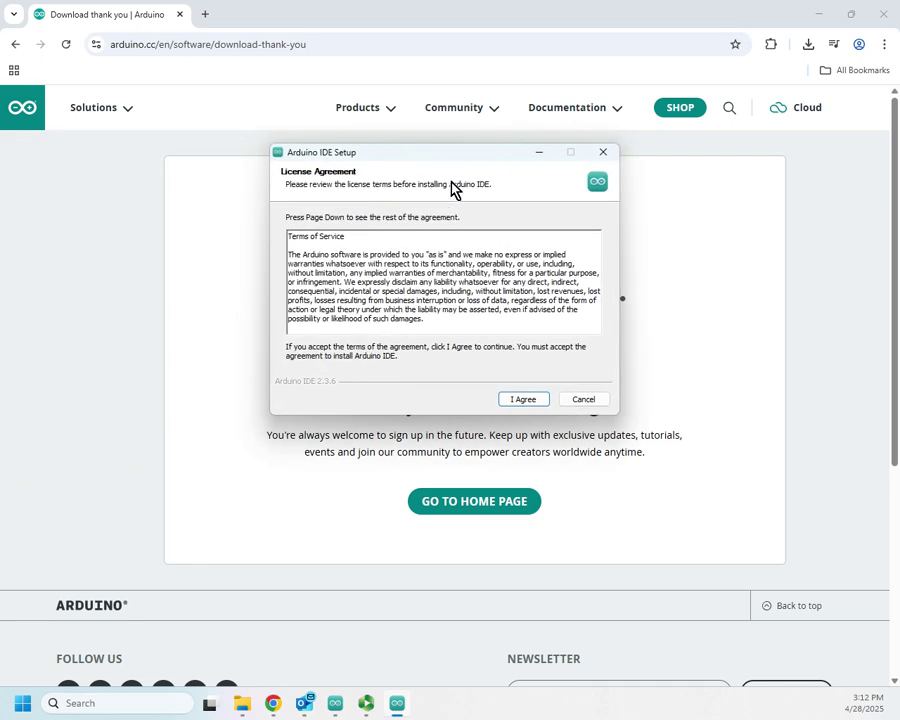
{"action": "left_click", "coordinate": [520, 401]}
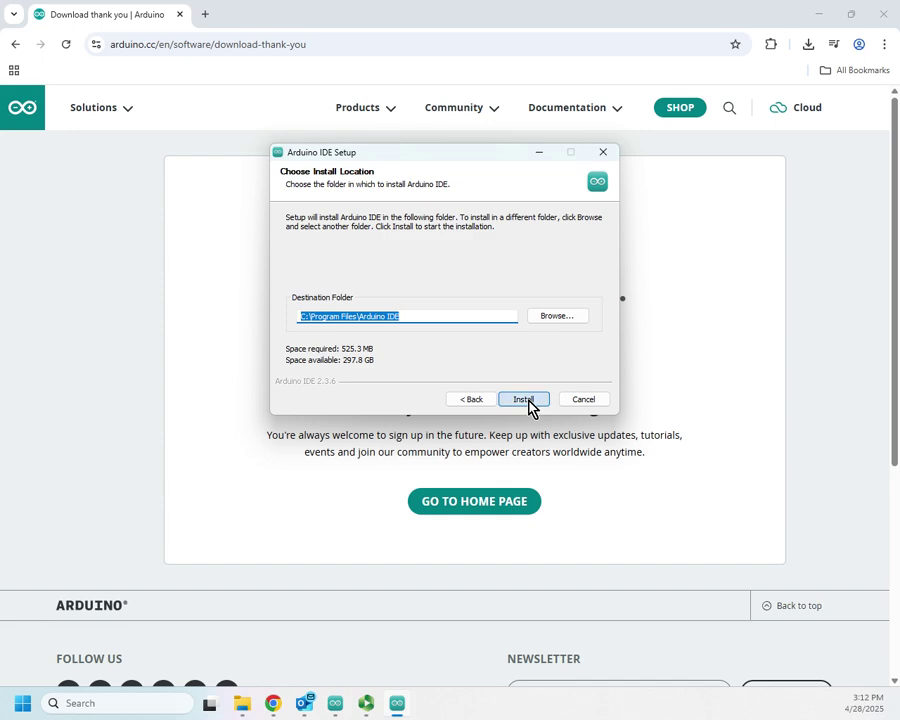
{"action": "left_click", "coordinate": [529, 403]}
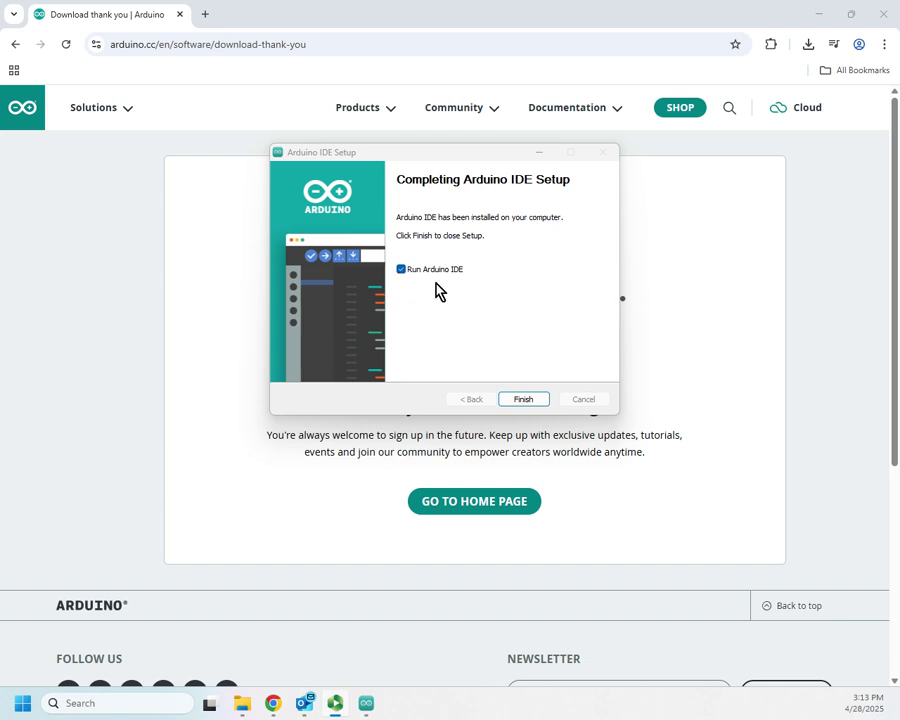
{"action": "left_click", "coordinate": [528, 399]}
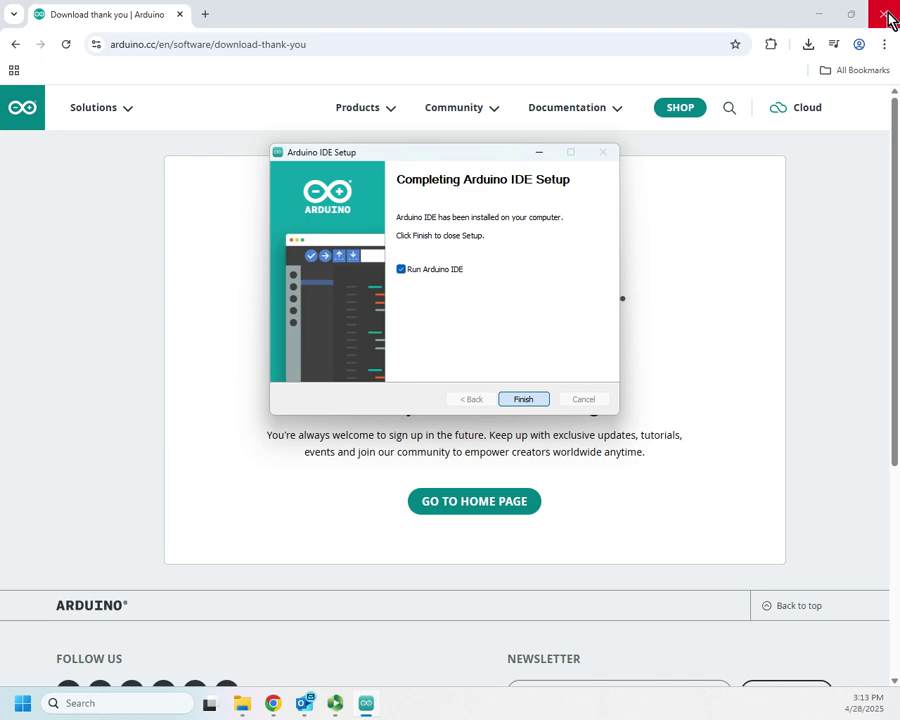
Finish setup with Run Arduino IDE ticked so Arduino IDE 2.3.6 launches.
{"action": "left_click", "coordinate": [538, 401]}
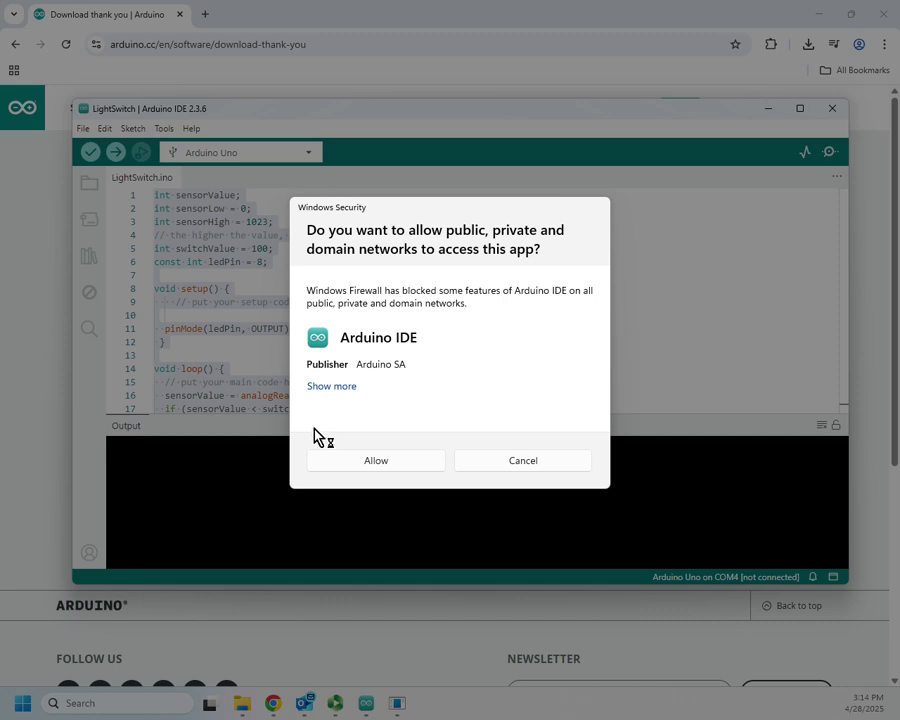
Allow Arduino IDE network access through the firewall and create a new blank sketch.
{"action": "left_click", "coordinate": [409, 469]}
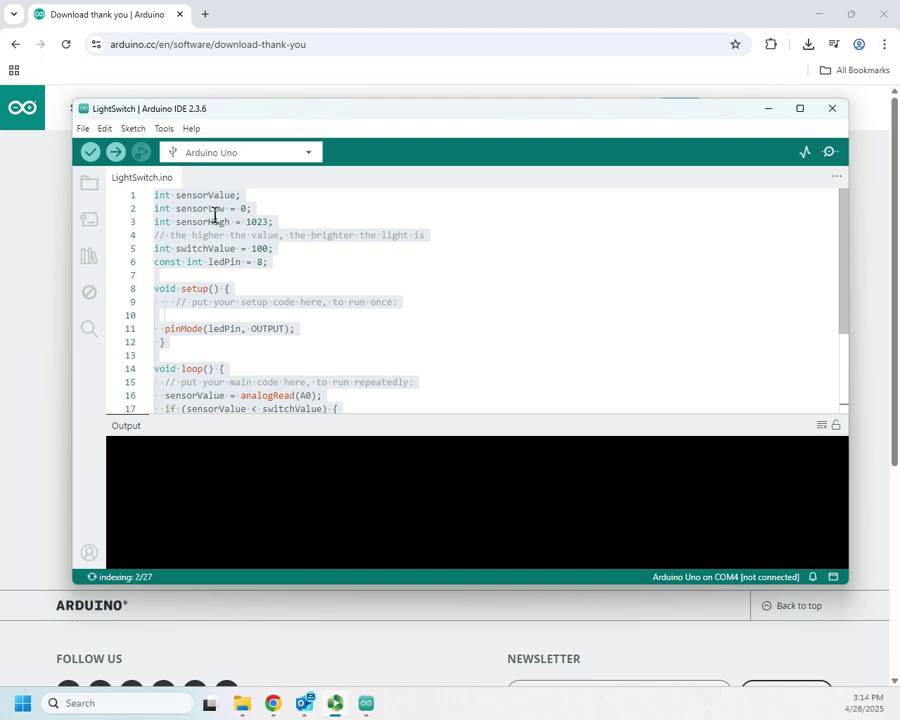
{"action": "left_click", "coordinate": [506, 277]}
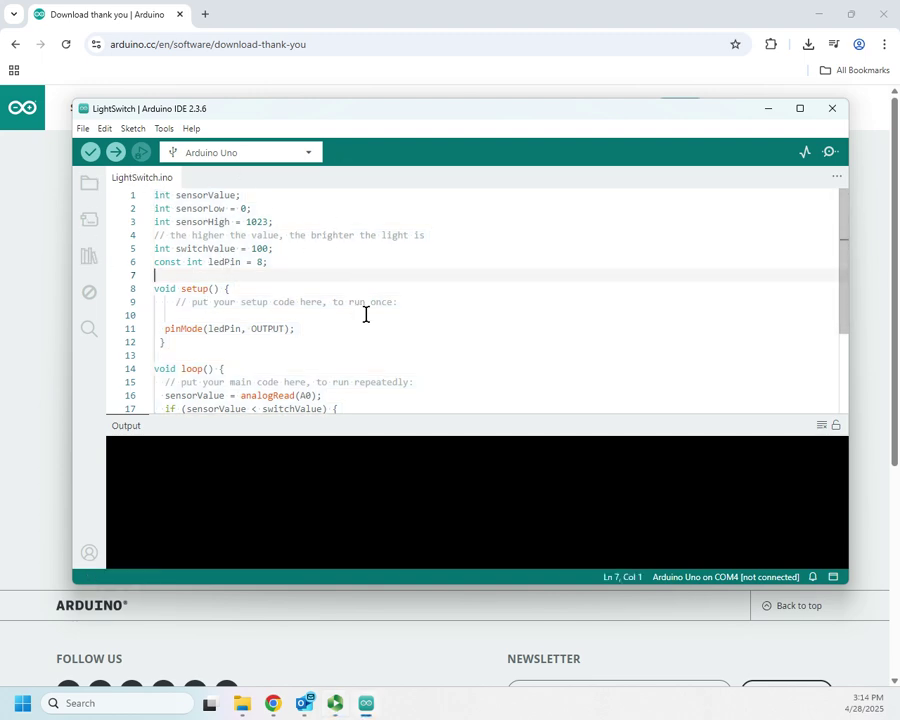
{"action": "left_click", "coordinate": [83, 129]}
{"action": "left_click", "coordinate": [107, 158]}
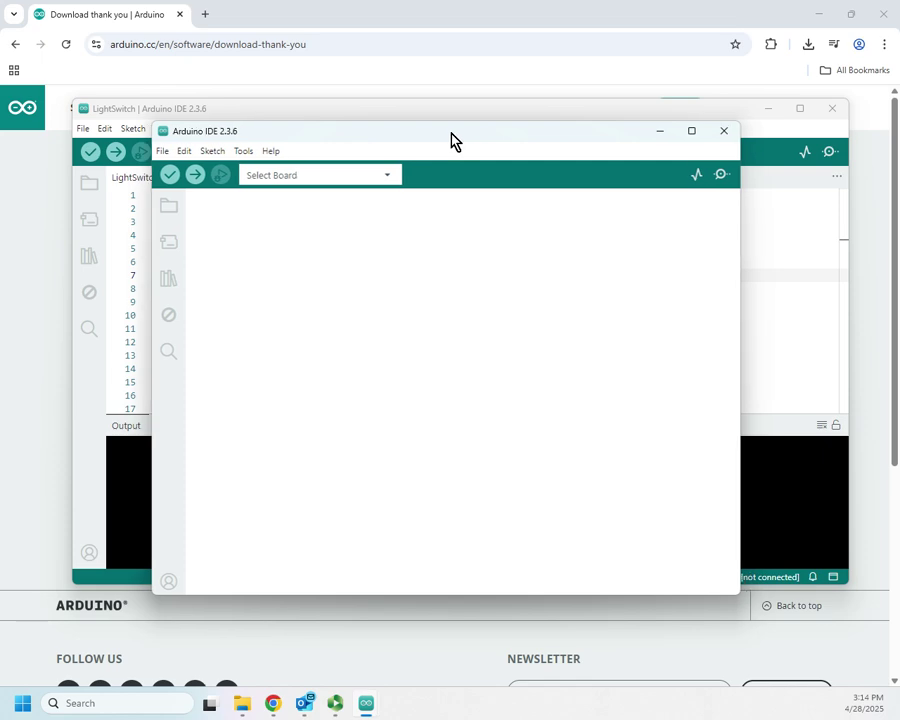
Move the new sketch window into place and bring up the Select Other Board and Port dialog.
{"action": "left_click_drag", "start_coordinate": [450, 140], "coordinate": [426, 108]}
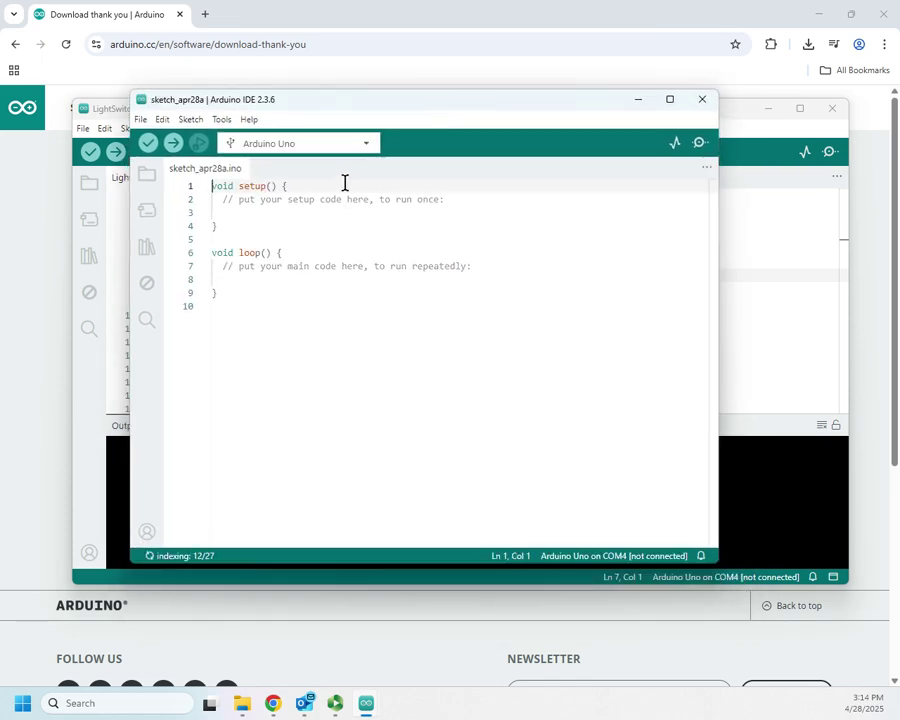
{"action": "left_click", "coordinate": [363, 150]}
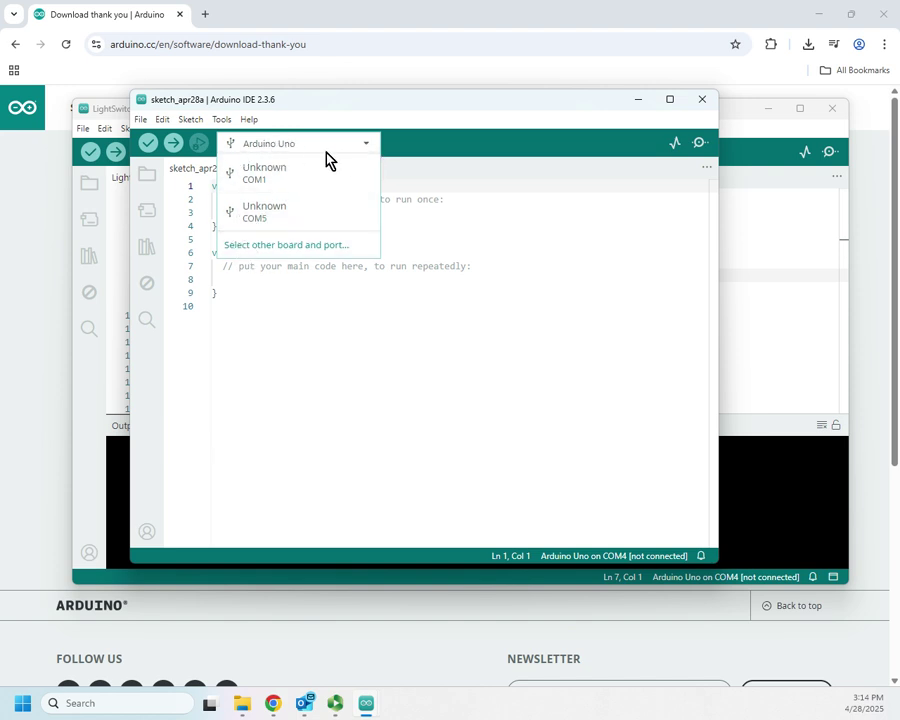
{"action": "left_click", "coordinate": [566, 259]}
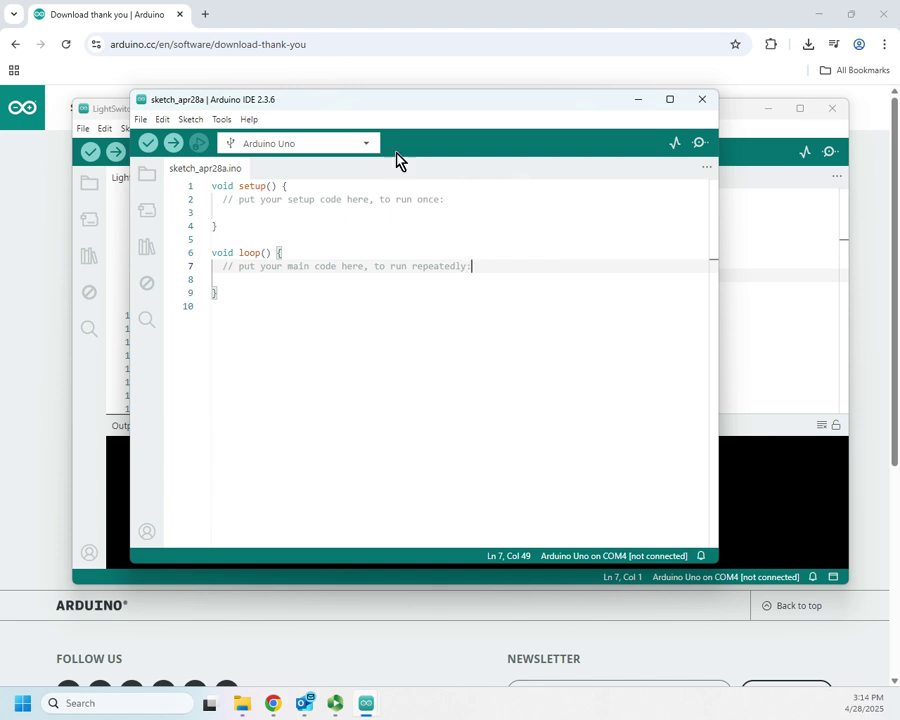
{"action": "left_click", "coordinate": [366, 150]}
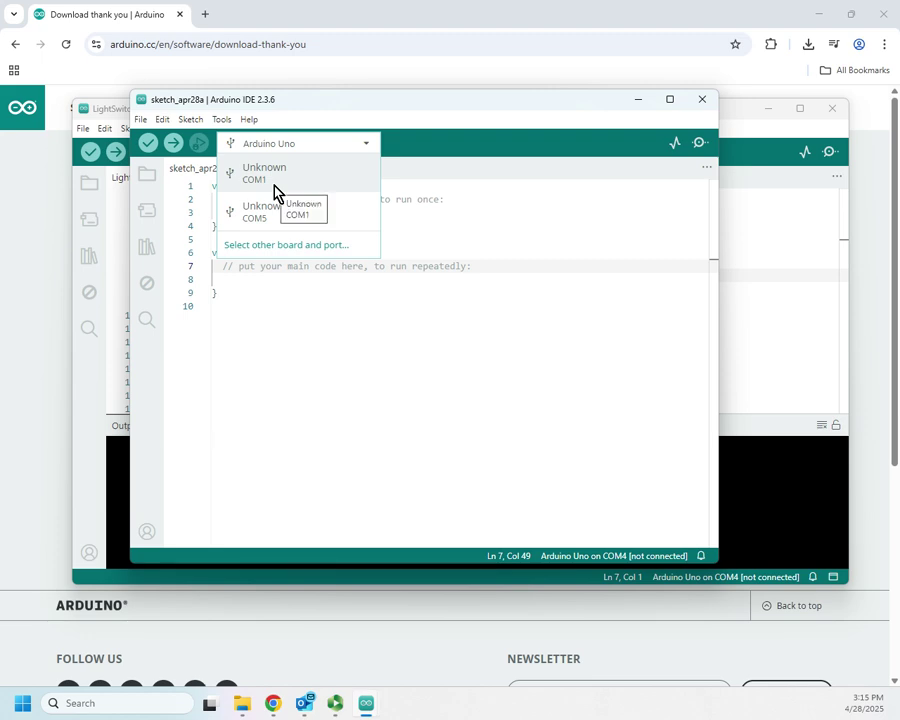
{"action": "left_click", "coordinate": [277, 246]}
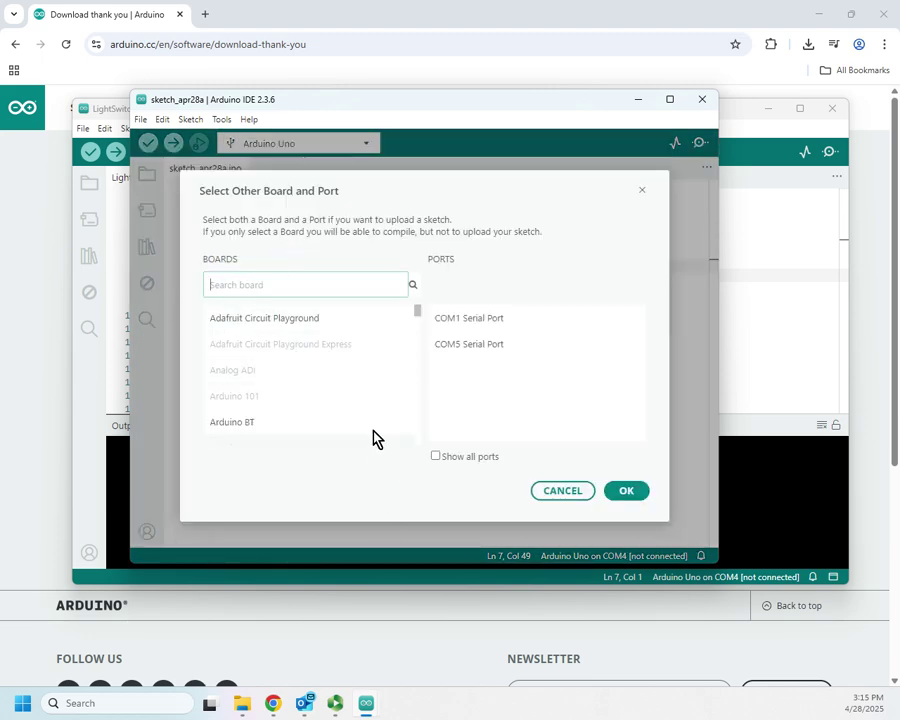
{"action": "scroll", "coordinate": [362, 388], "scroll_direction": "down", "scroll_amount": 3}
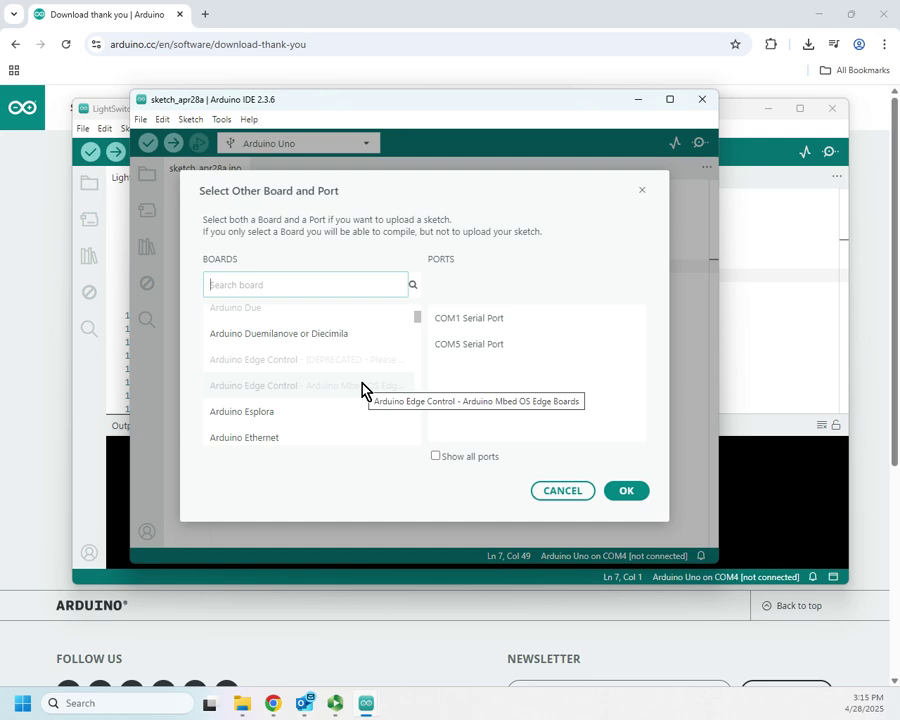
{"action": "scroll", "coordinate": [362, 388], "scroll_direction": "down", "scroll_amount": 4}
{"action": "scroll", "coordinate": [362, 388], "scroll_direction": "down", "scroll_amount": 8}
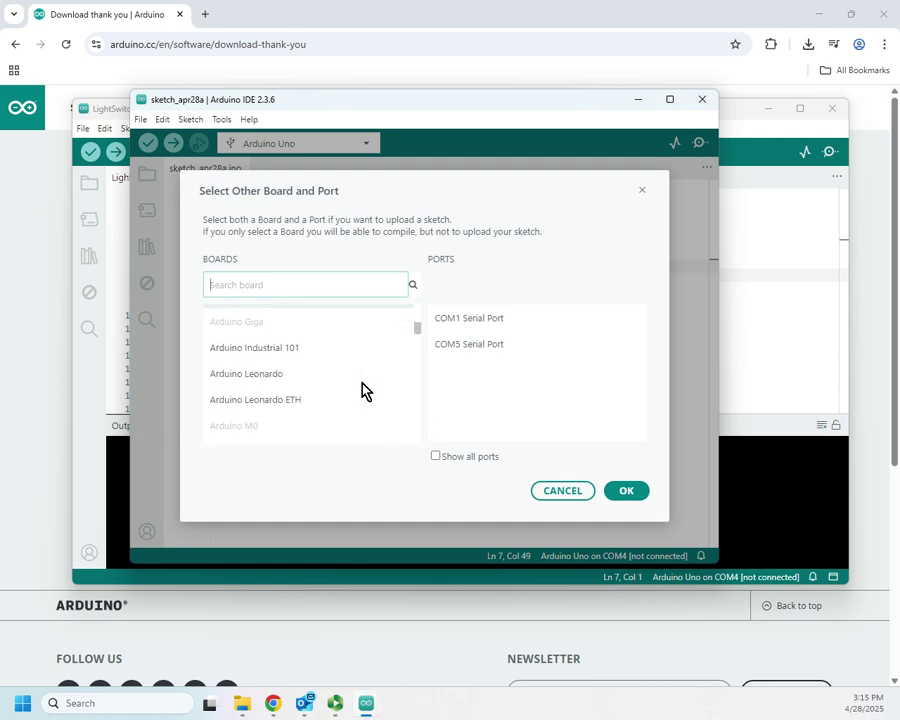
{"action": "scroll", "coordinate": [362, 390], "scroll_direction": "down", "scroll_amount": 8}
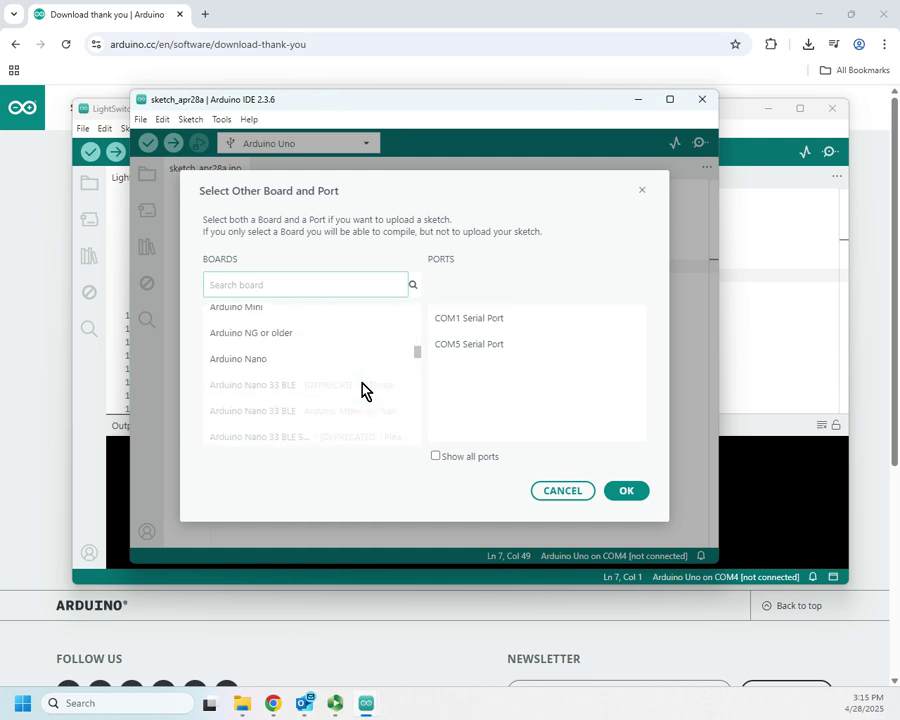
{"action": "scroll", "coordinate": [362, 390], "scroll_direction": "down", "scroll_amount": 6}
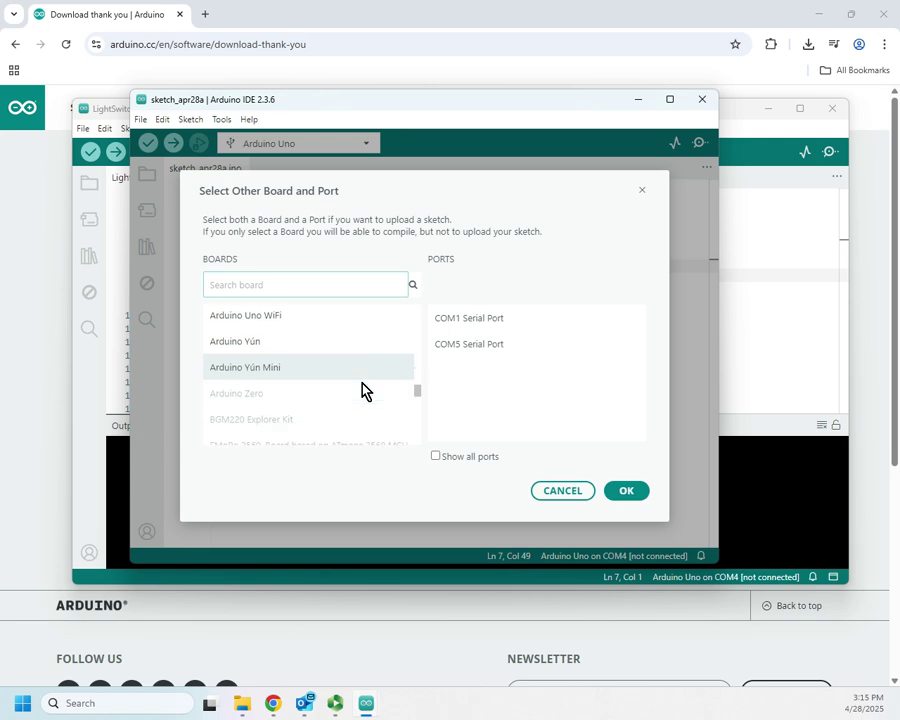
{"action": "scroll", "coordinate": [362, 390], "scroll_direction": "down", "scroll_amount": 8}
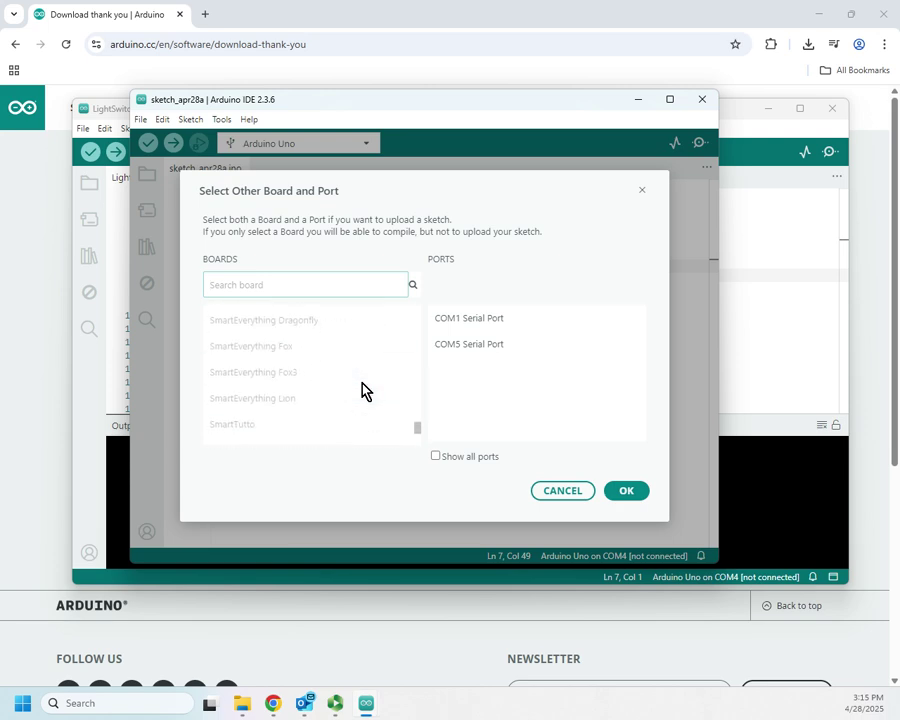
{"action": "left_click", "coordinate": [561, 491]}
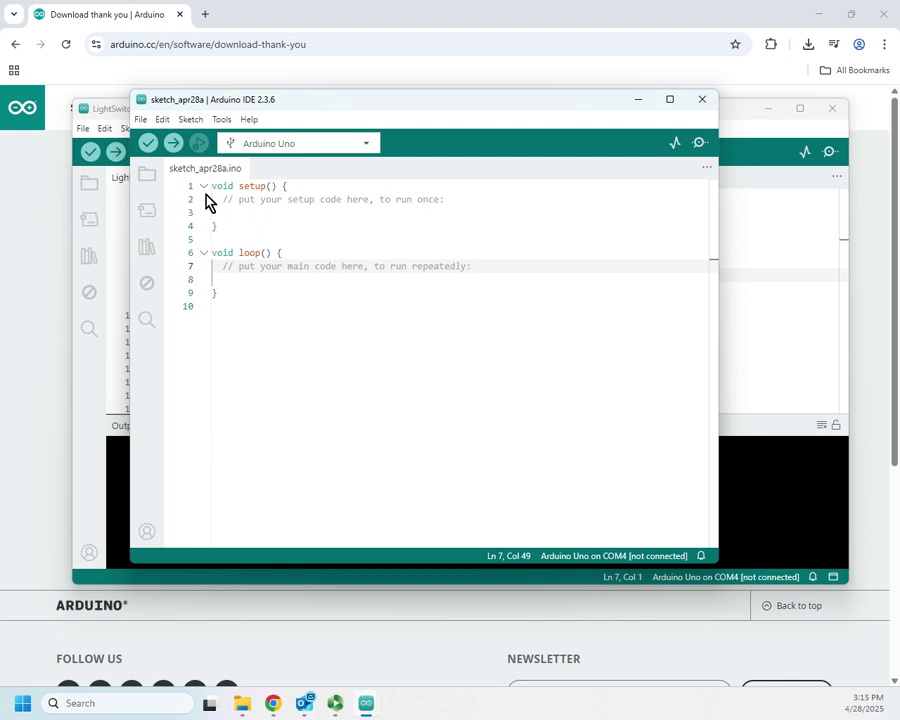
Select and deselect the line 2 comment, leaving the sketch unchanged, and show the File commands.
{"action": "left_click_drag", "start_coordinate": [219, 199], "coordinate": [446, 195]}
{"action": "left_click", "coordinate": [486, 187]}
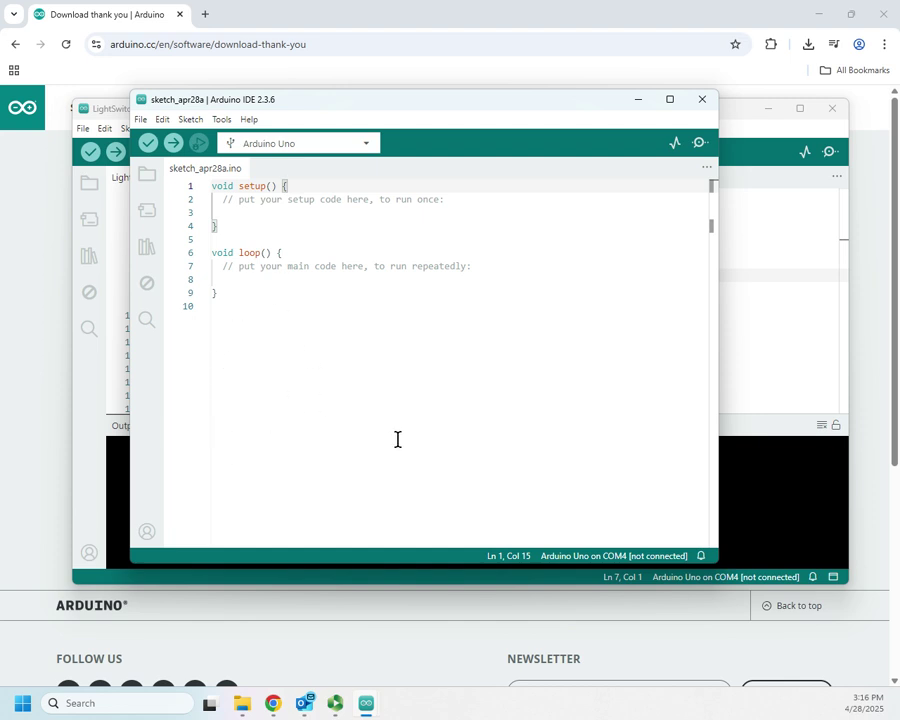
{"action": "left_click", "coordinate": [140, 120]}
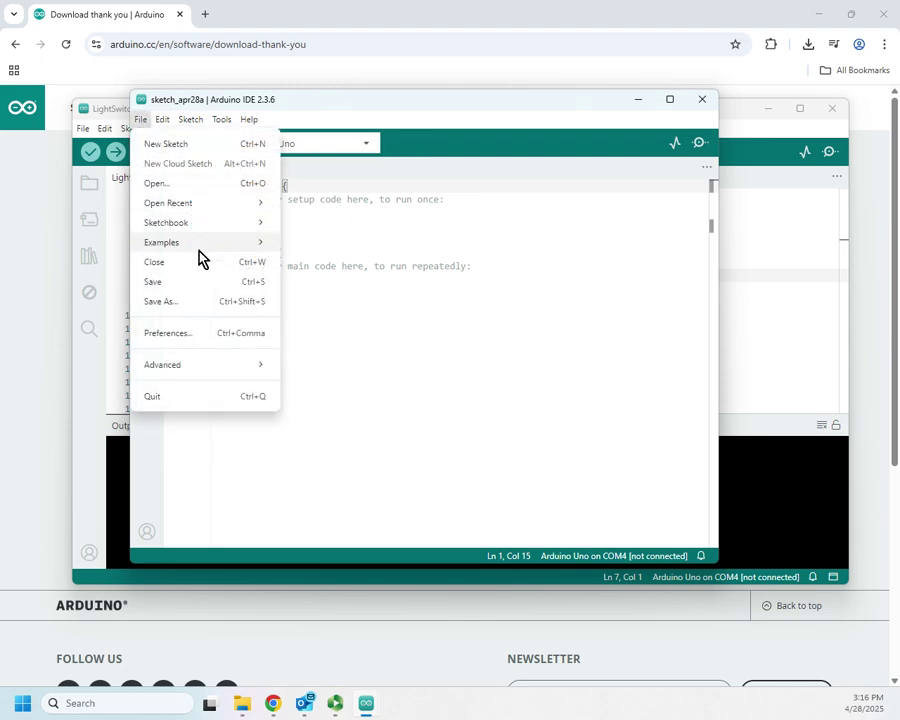
Browse the File, Sketch and Tools menus, then close them with the caret on line 10.
{"action": "mouse_move", "coordinate": [182, 226]}
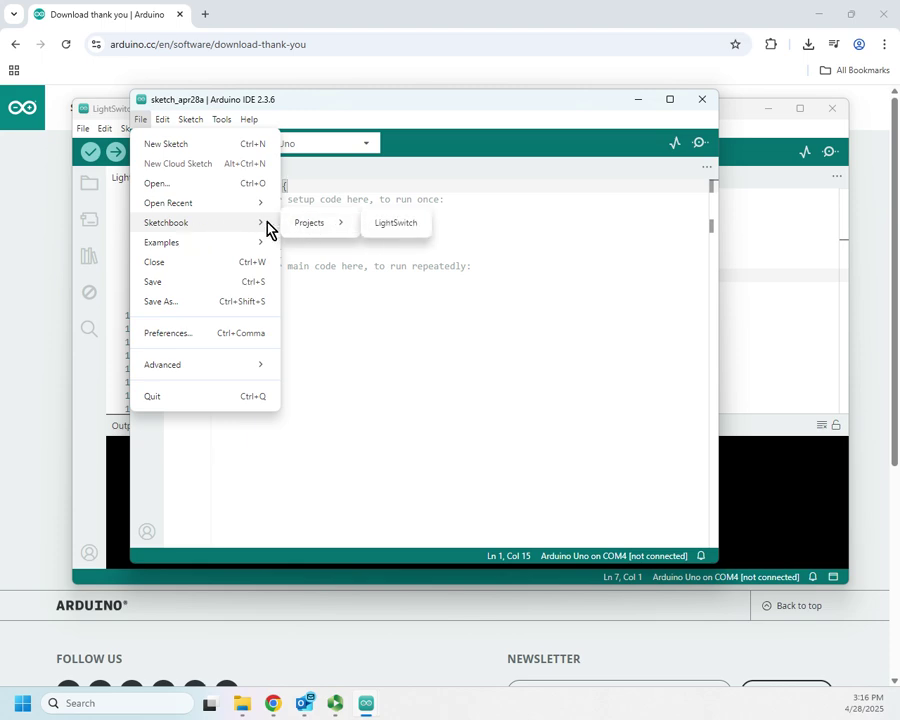
{"action": "mouse_move", "coordinate": [203, 248]}
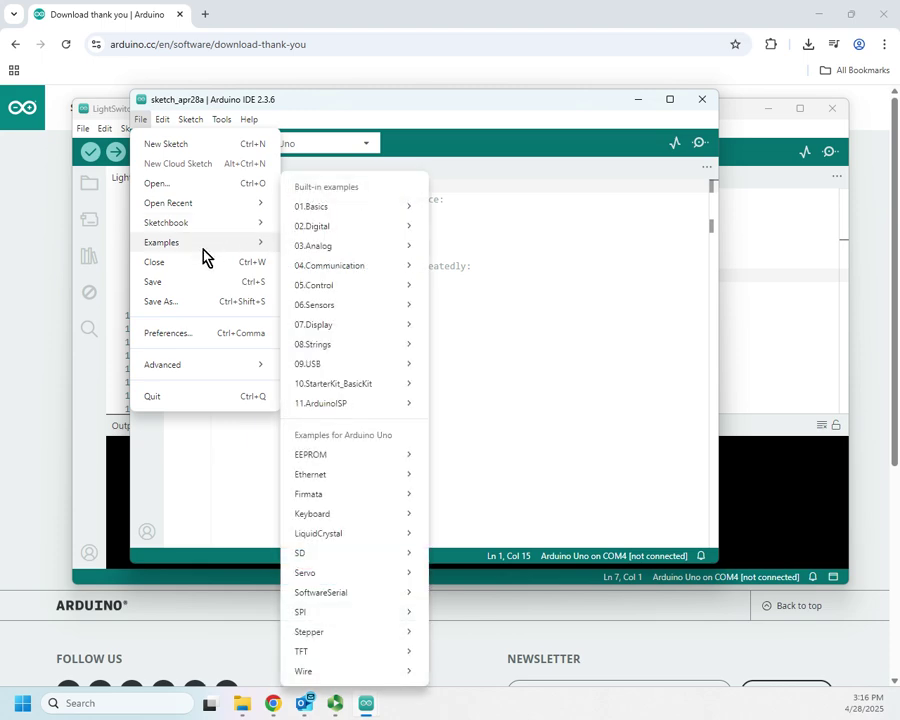
{"action": "left_click", "coordinate": [191, 120]}
{"action": "left_click", "coordinate": [191, 120]}
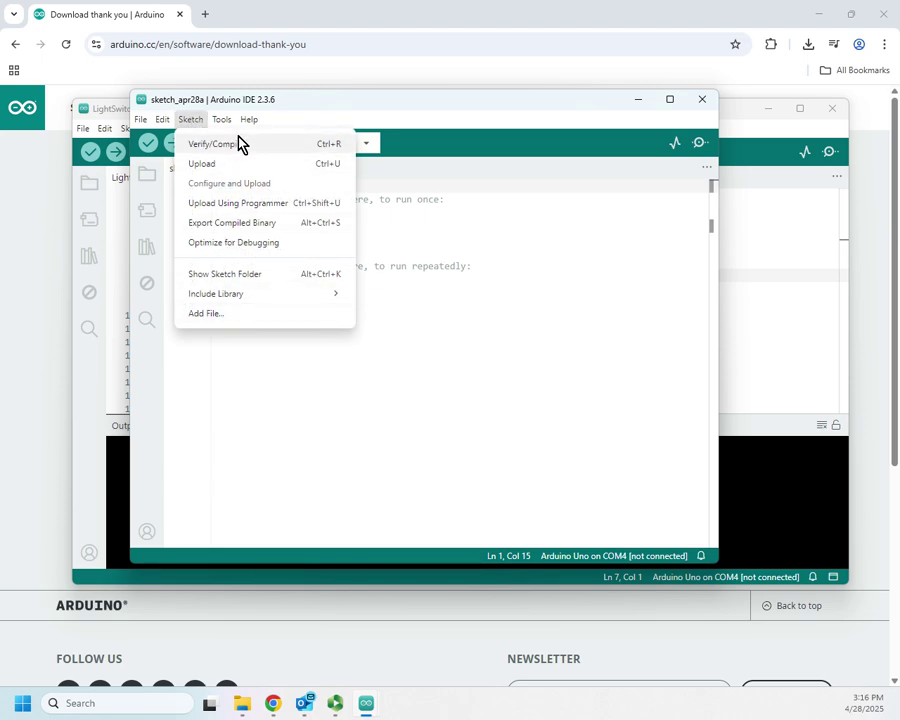
{"action": "left_click", "coordinate": [224, 121]}
{"action": "left_click", "coordinate": [224, 121]}
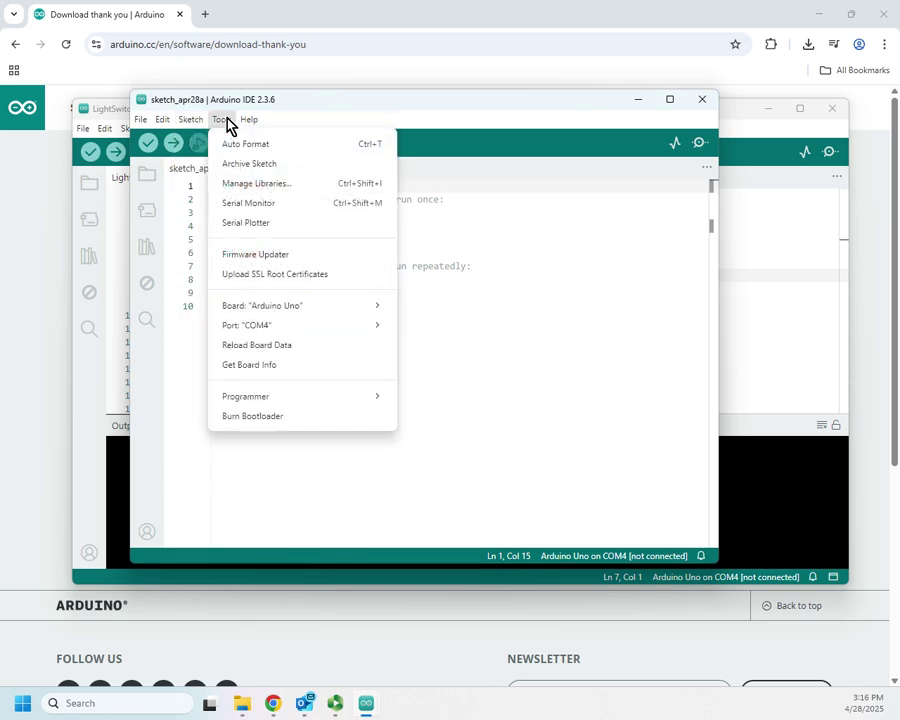
{"action": "left_click", "coordinate": [542, 394]}
{"action": "left_click", "coordinate": [542, 394]}
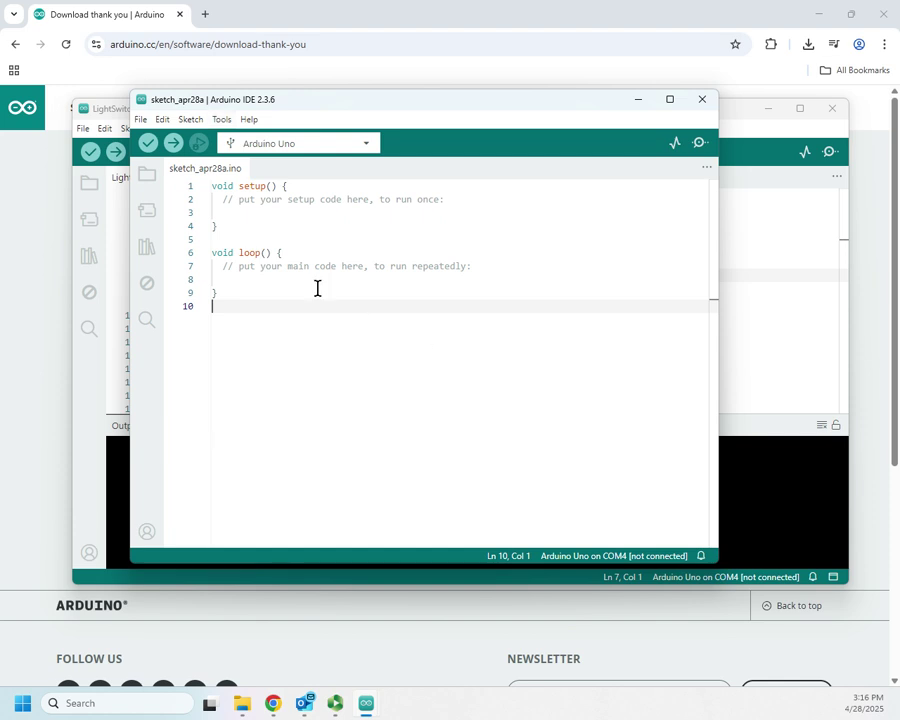